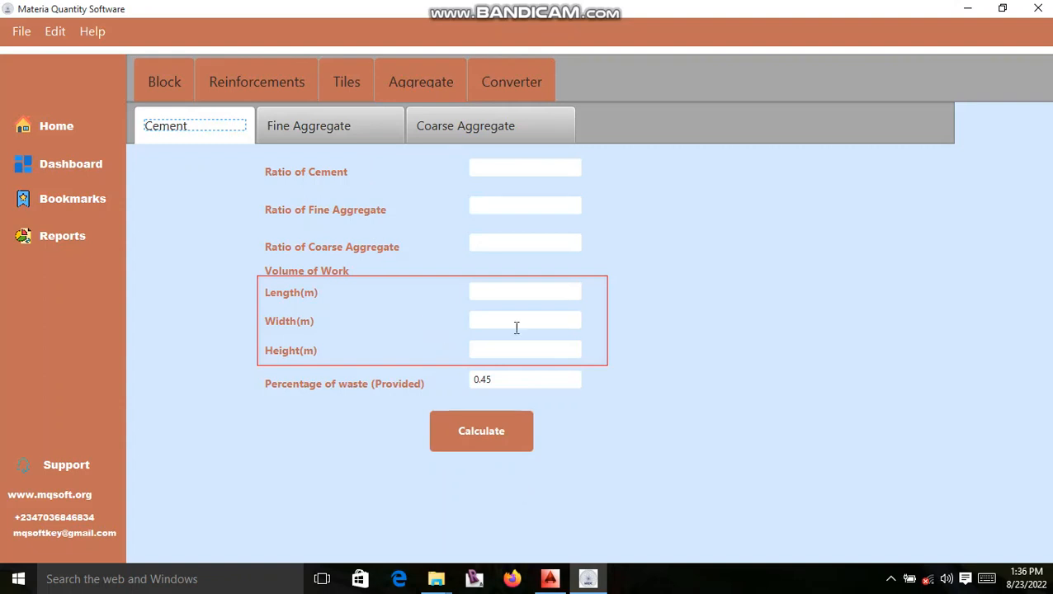
Step: Switch to AutoCAD and examine the length, width and thickness dimensions on the concrete slab drawing
left_click(551, 581)
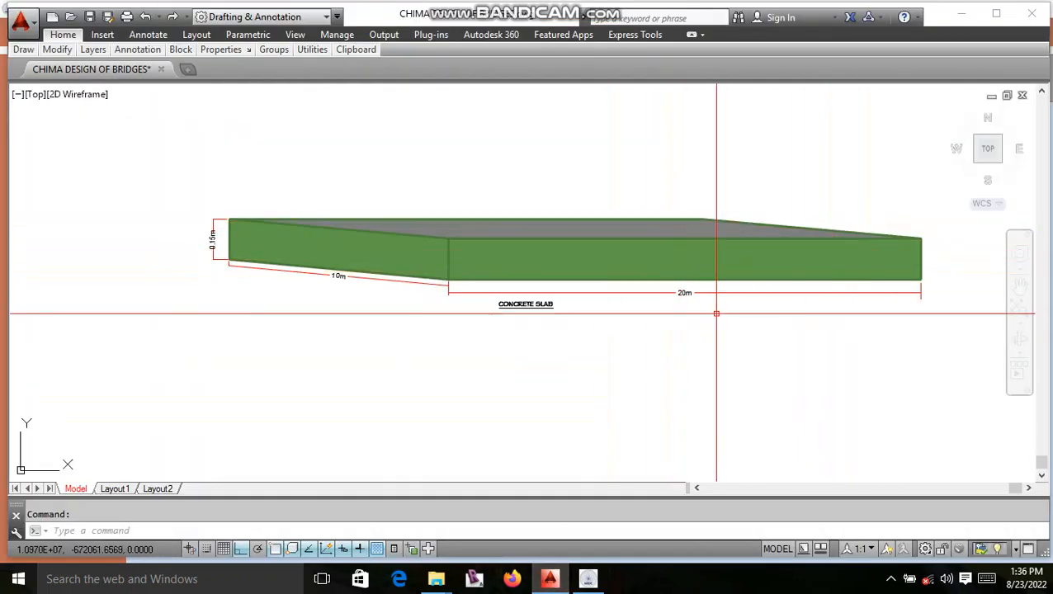
scroll(734, 274, "up", 2)
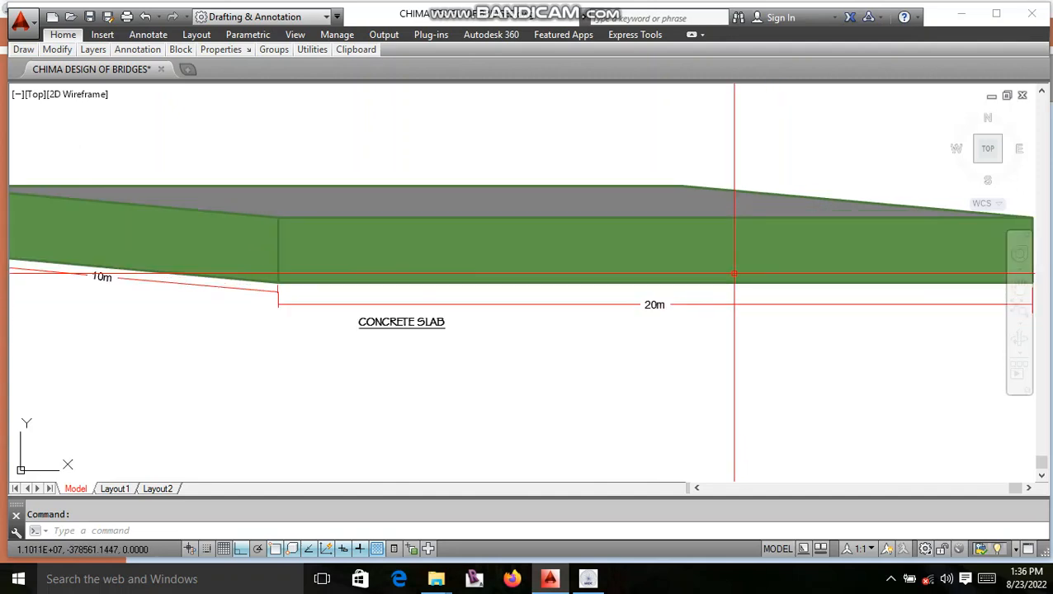
scroll(734, 274, "down", 2)
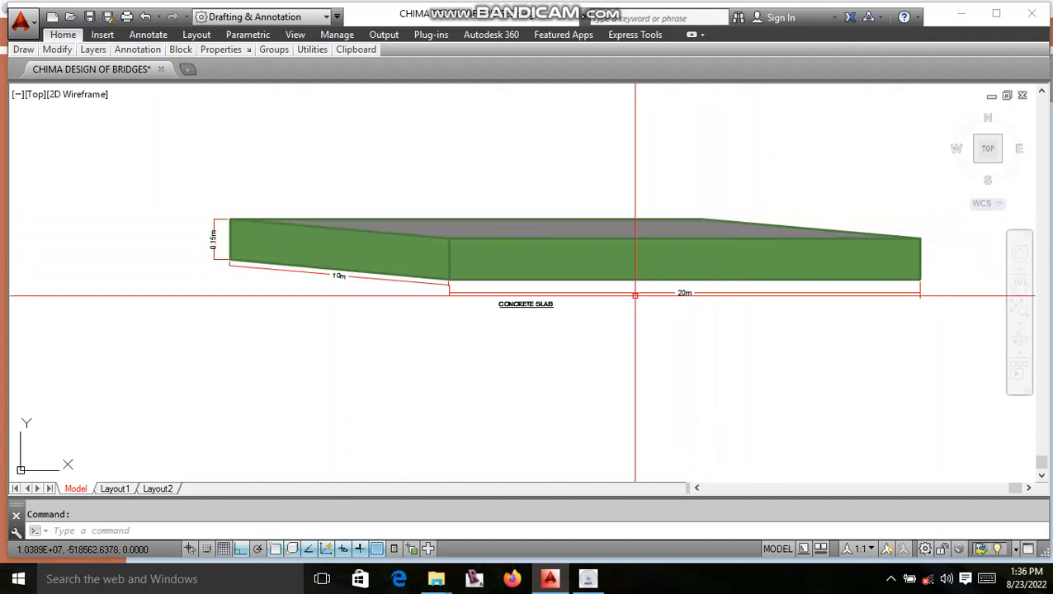
scroll(612, 301, "up", 2)
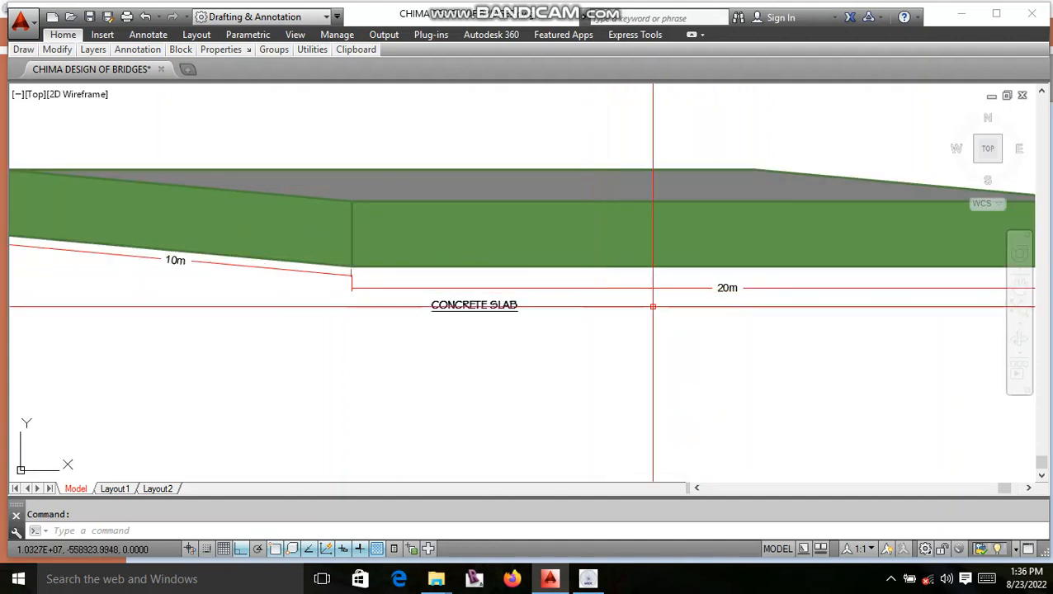
scroll(726, 288, "down", 2)
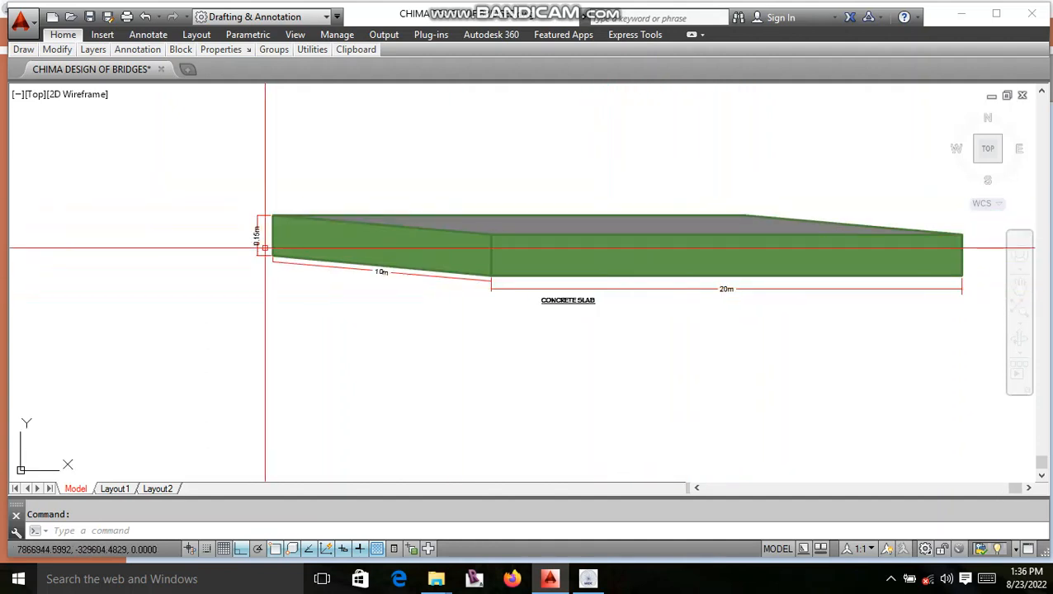
scroll(400, 264, "up", 2)
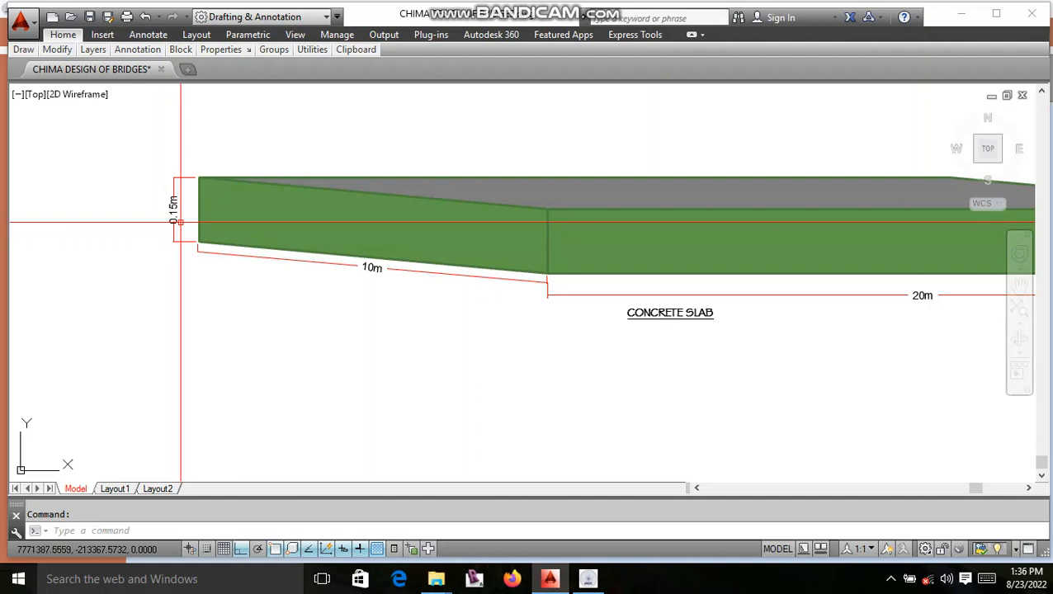
scroll(181, 222, "down", 2)
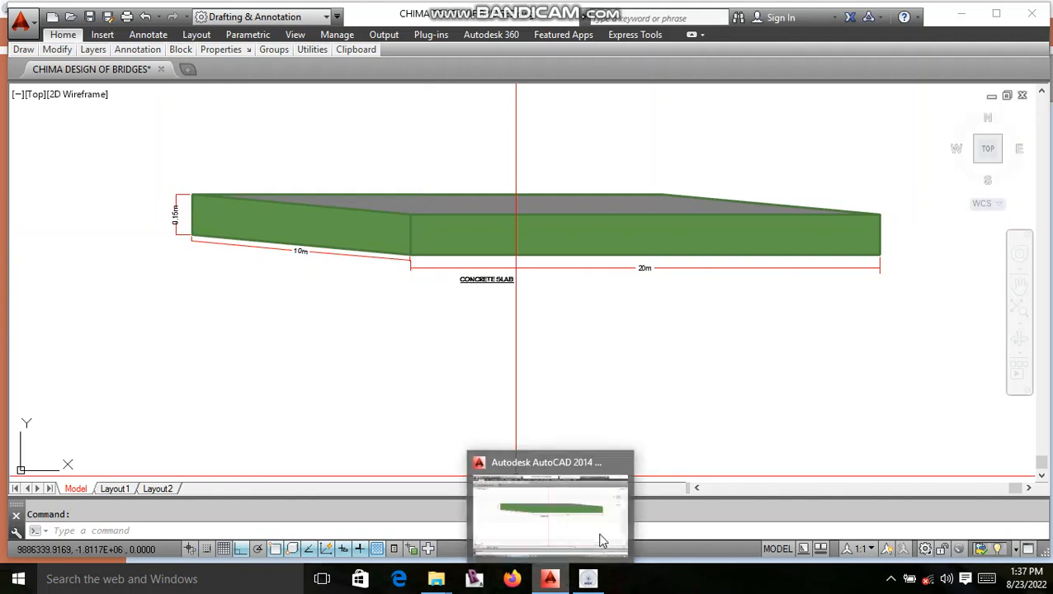
Step: Switch to Materia Quantity Software and enter the cement calculation's mix ratios: cement 1, fine aggregate 2, coarse aggregate 4
left_click(587, 580)
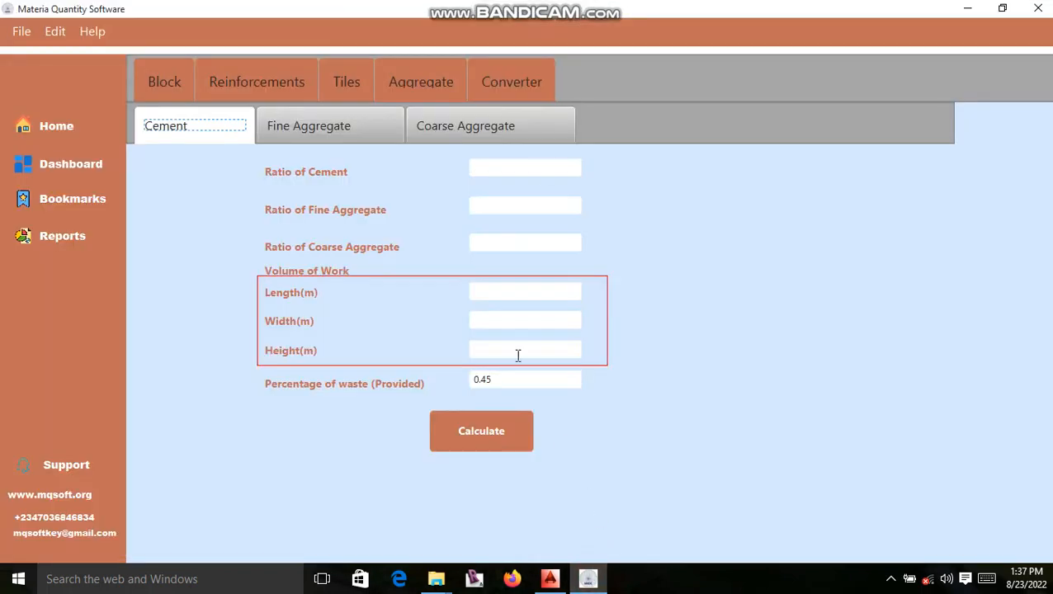
left_click(508, 169)
type("1")
left_click(507, 207)
type("2")
left_click(482, 242)
type("4")
Step: Recheck the slab drawing, enter length 20 m, width 10 m and height 0.15 m, and calculate the cement quantity without saving it
left_click(555, 581)
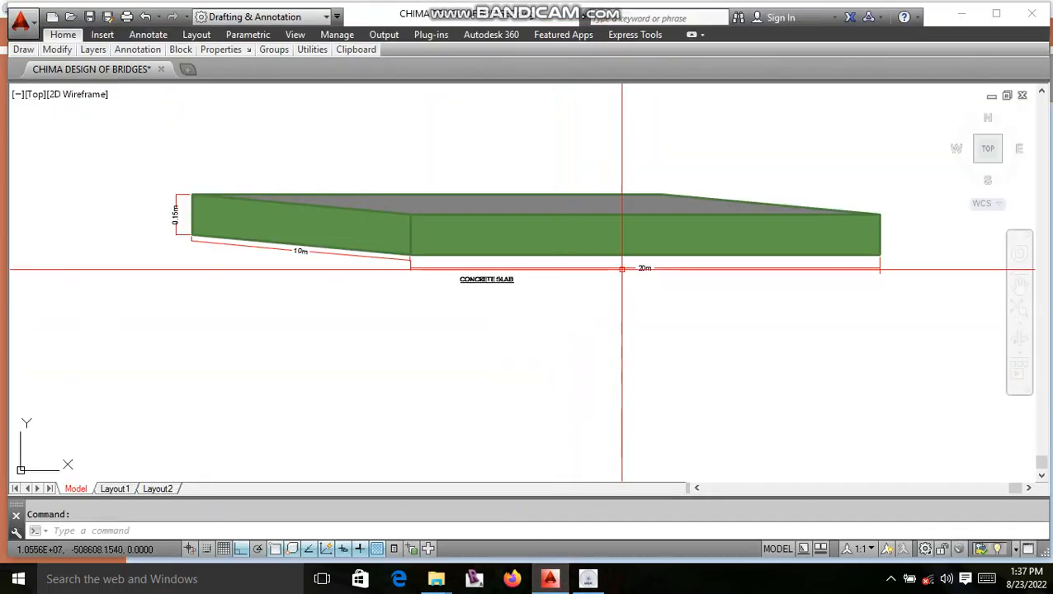
left_click(594, 587)
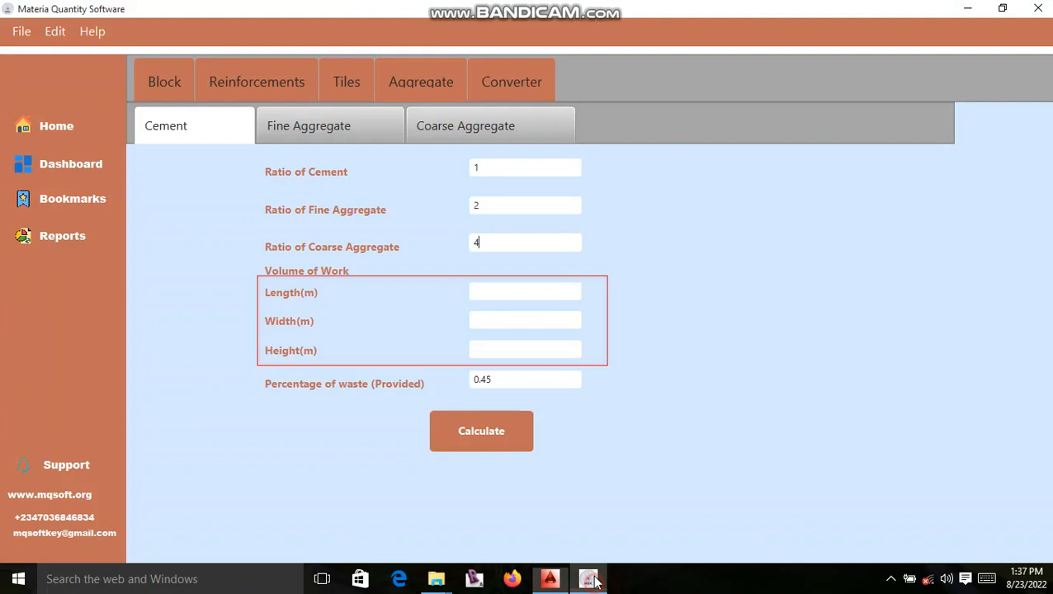
left_click(501, 292)
type("20")
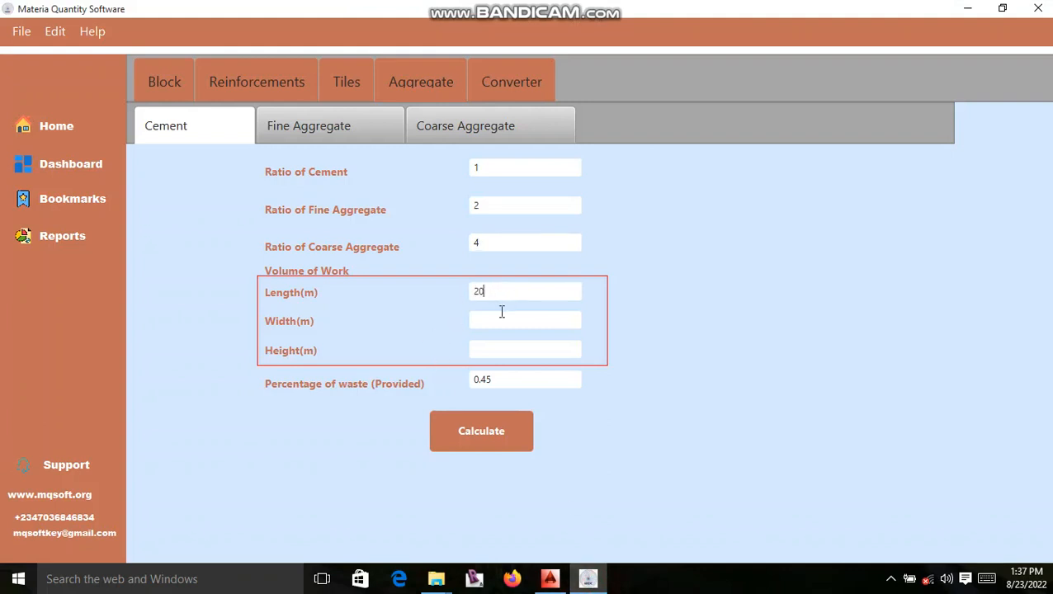
left_click(500, 320)
type("10")
left_click(482, 347)
type("0.15")
left_click(496, 440)
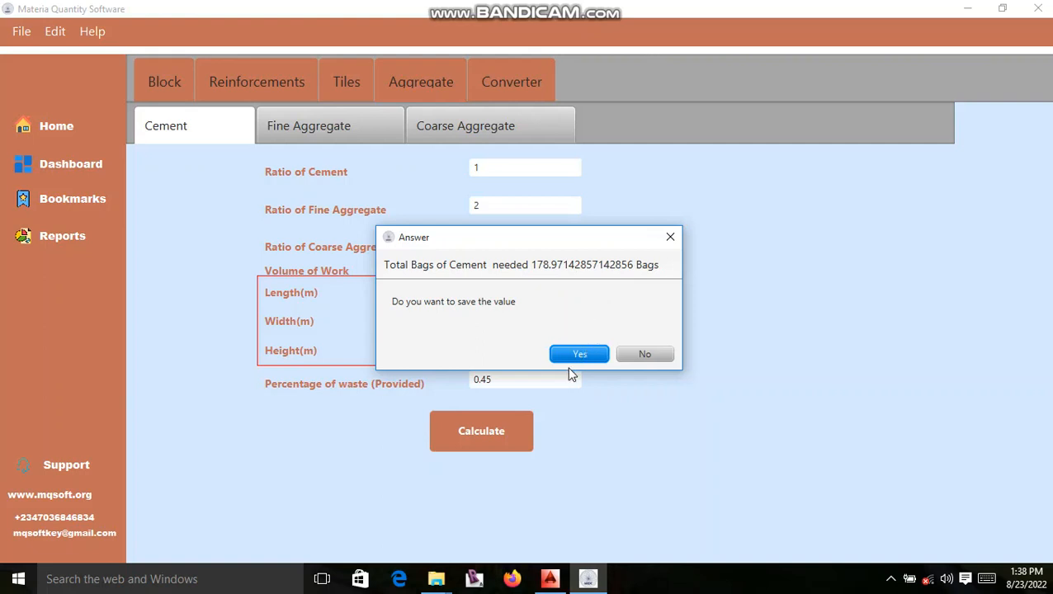
left_click(644, 354)
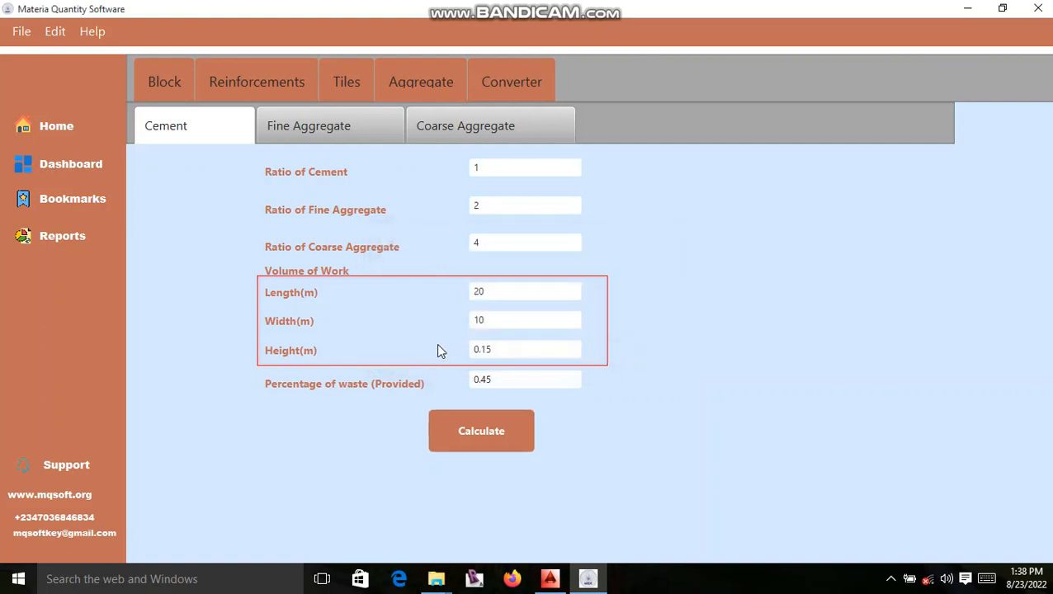
Step: Open the fine aggregate calculation, recheck the slab drawing, and enter ratios of cement 1, fine aggregate 2 and coarse aggregate 4
left_click(324, 131)
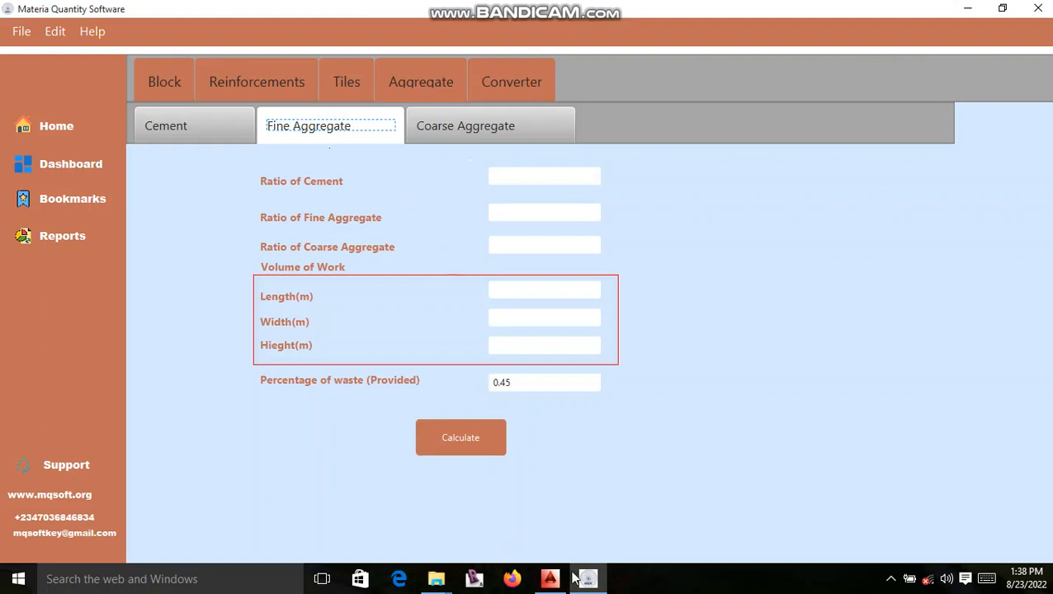
left_click(554, 579)
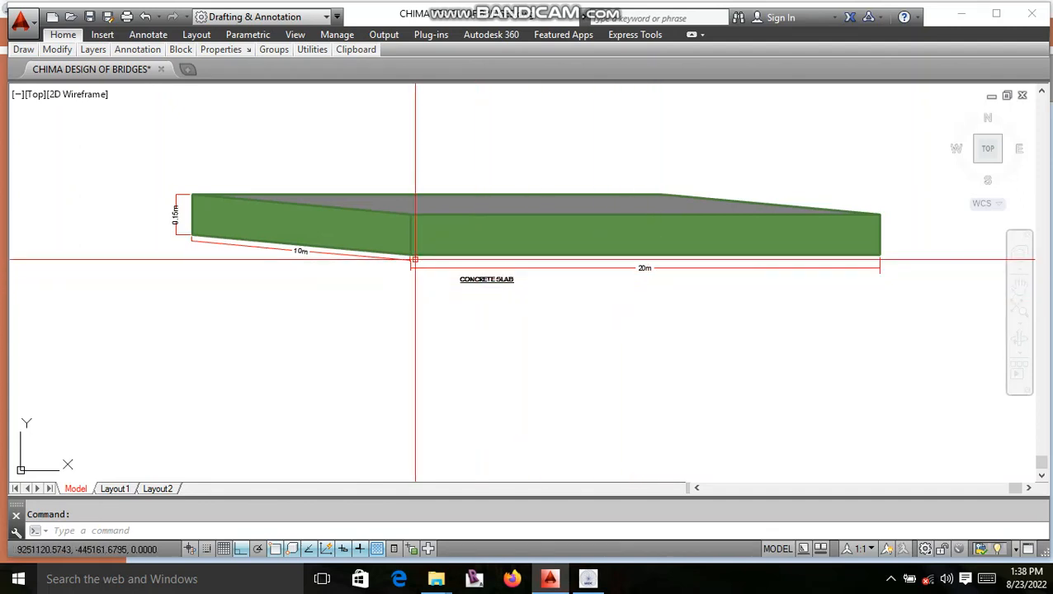
left_click(590, 578)
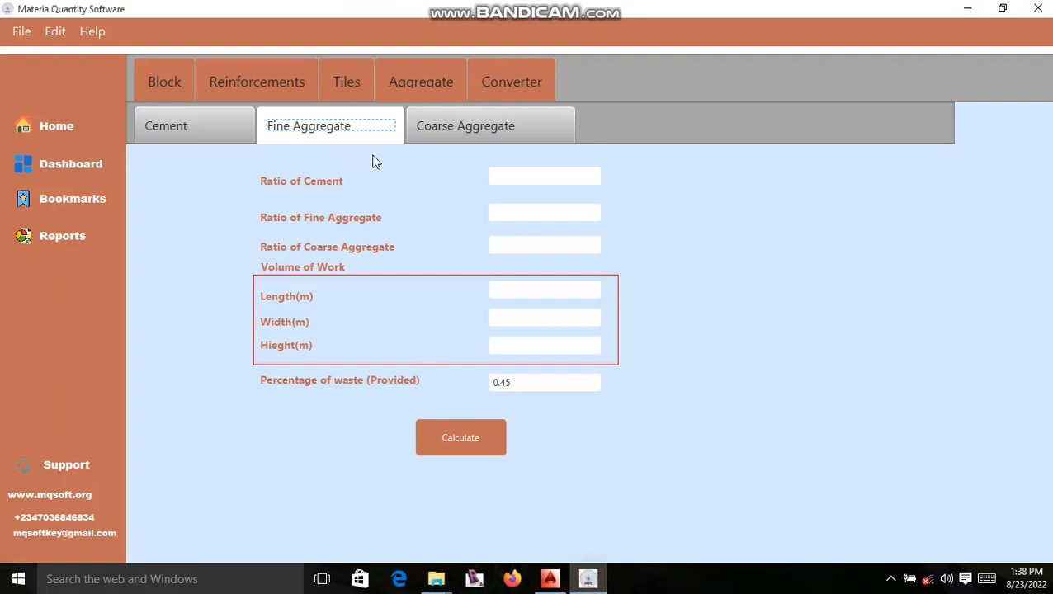
left_click(508, 176)
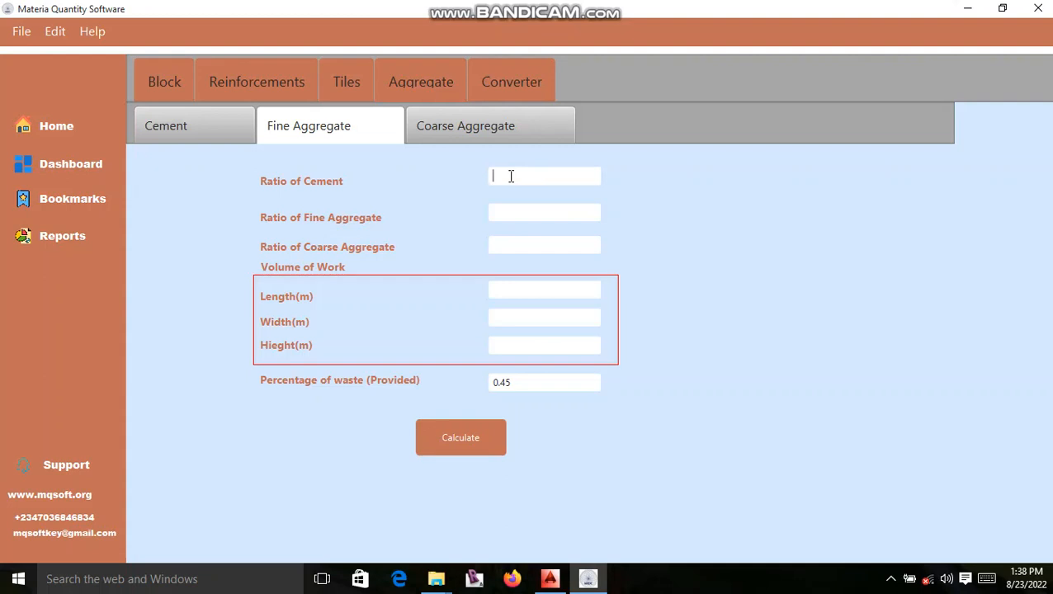
type("1")
left_click(537, 213)
type("2")
left_click(524, 242)
type("4")
Step: Enter the slab's length 20 m, width 10 m and height 0.15 m, and calculate the fine aggregate quantity without saving it
left_click(507, 291)
type("20")
left_click(501, 314)
type("10")
left_click(502, 345)
left_click(483, 453)
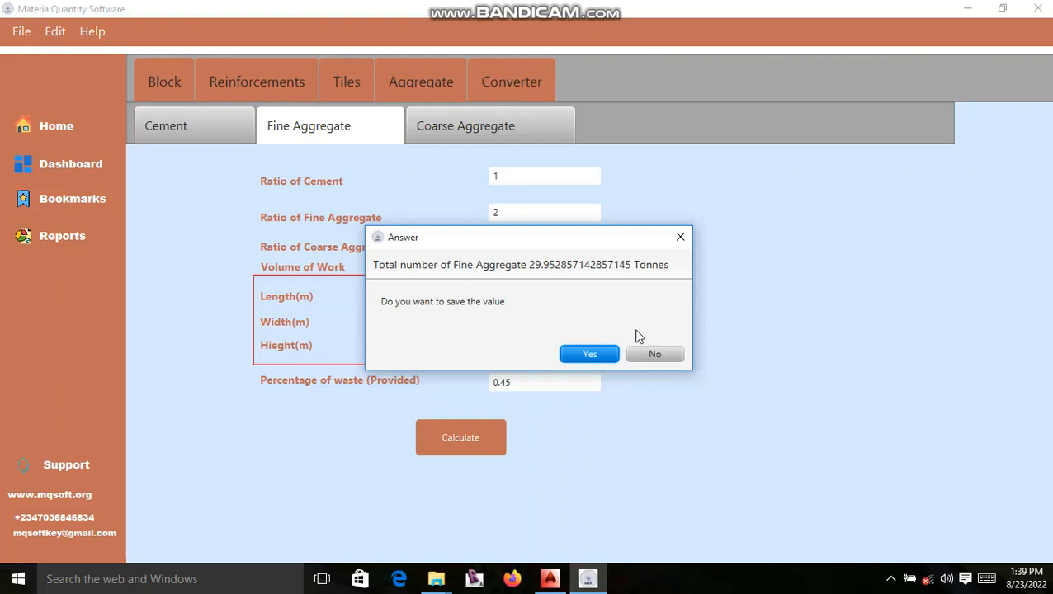
left_click(642, 356)
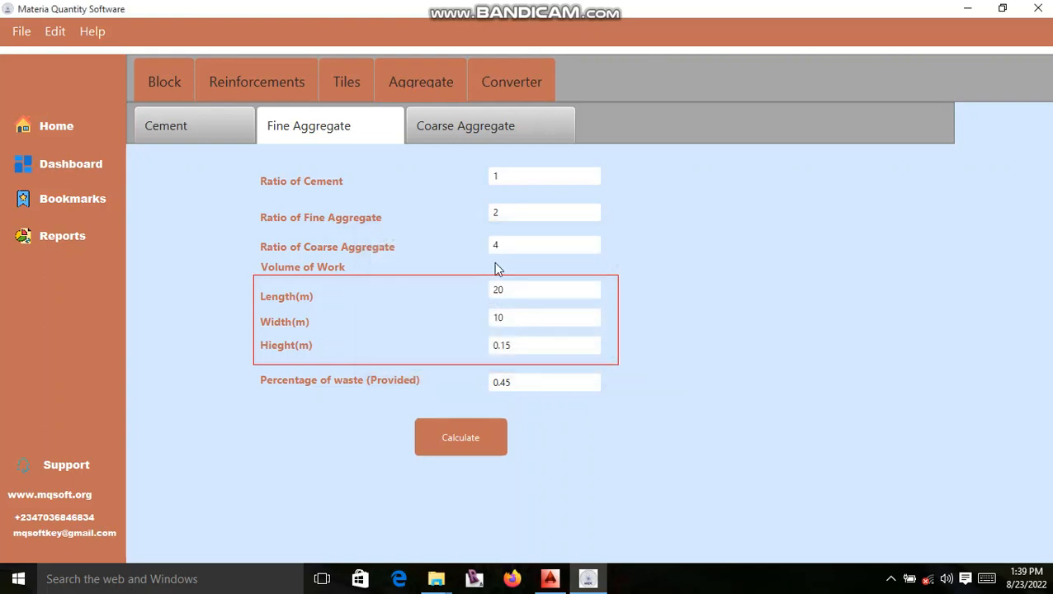
Step: Open the coarse aggregate calculation, recheck the slab drawing, and enter ratios of cement 1, fine aggregate 2 and coarse aggregate 4
left_click(480, 132)
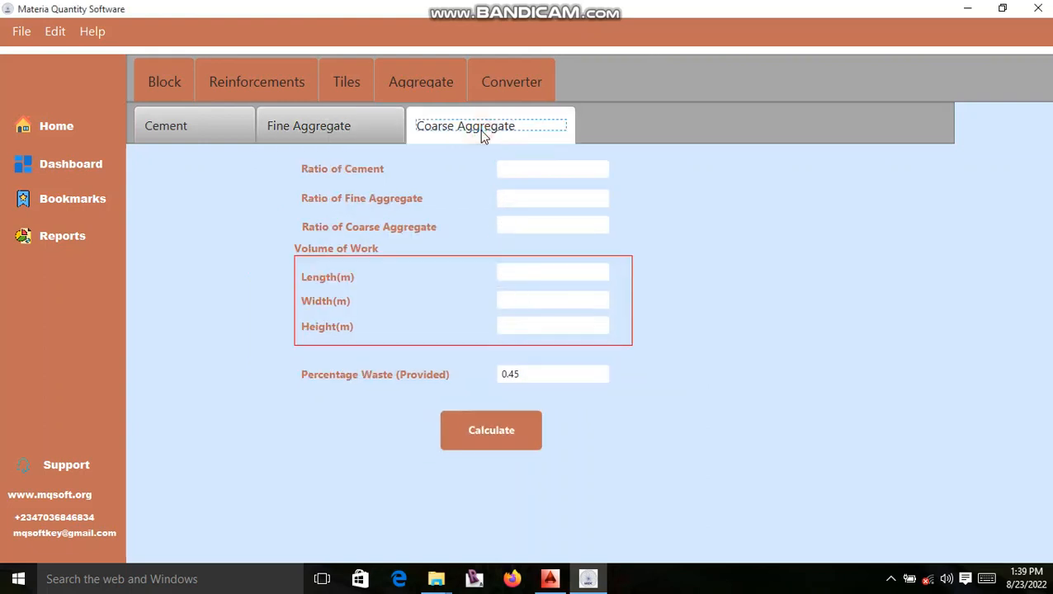
left_click(550, 578)
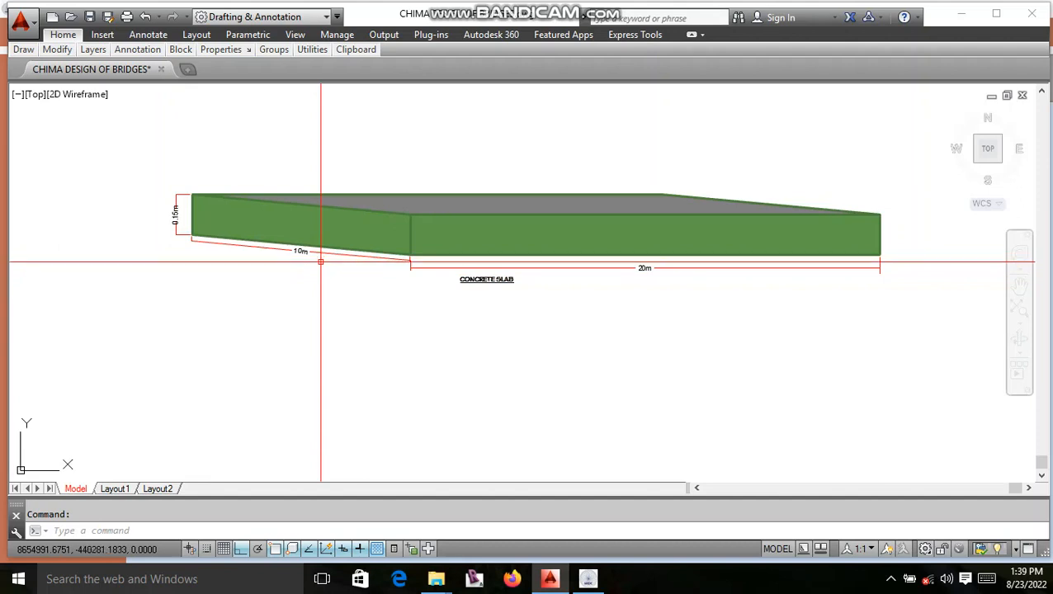
left_click(587, 580)
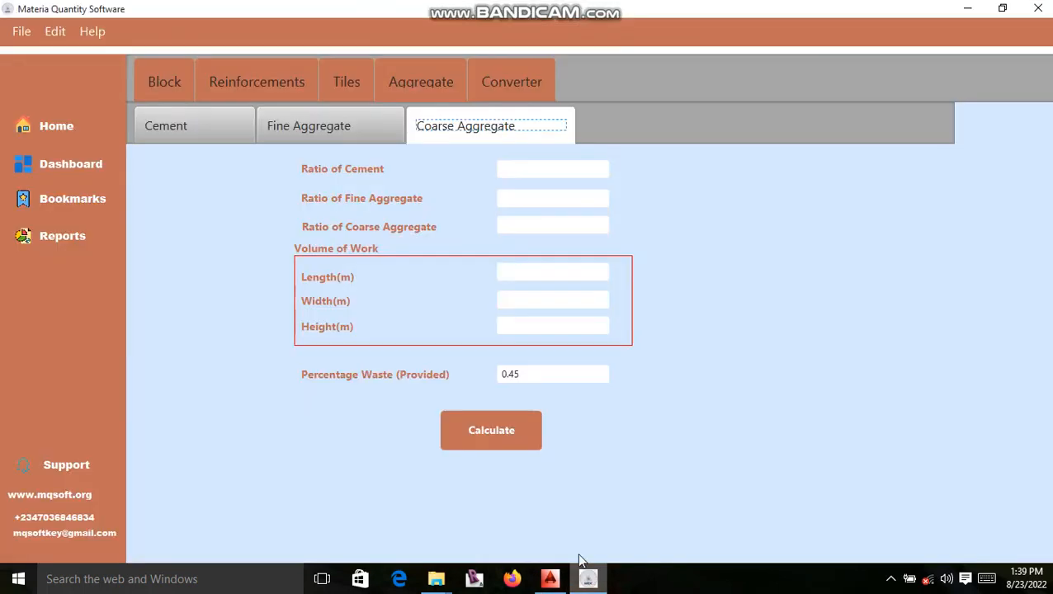
left_click(515, 169)
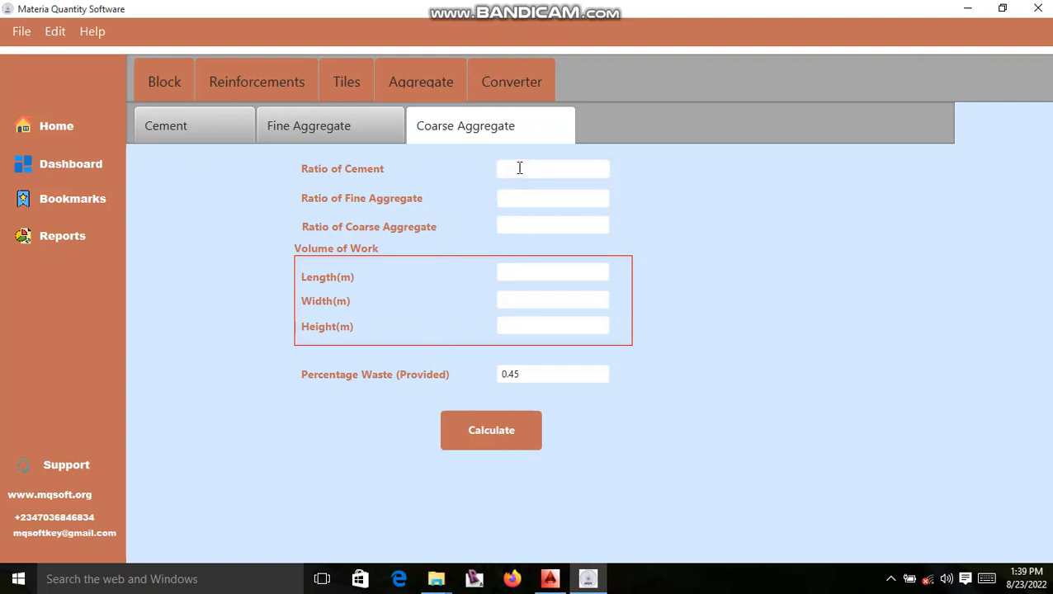
type("1")
left_click(516, 200)
type("2")
left_click(512, 227)
type("4")
Step: Enter the slab's length 20 m, width 10 m and height 0.15 m, and calculate the coarse aggregate quantity
left_click(514, 273)
type("20")
left_click(520, 298)
type("10")
left_click(518, 324)
type("0.15")
left_click(499, 425)
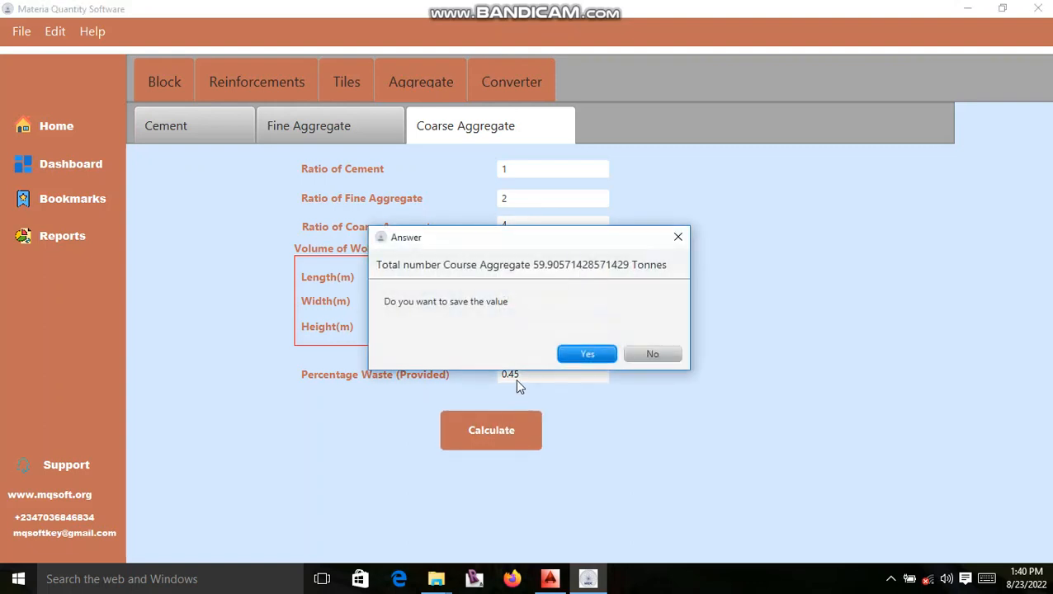